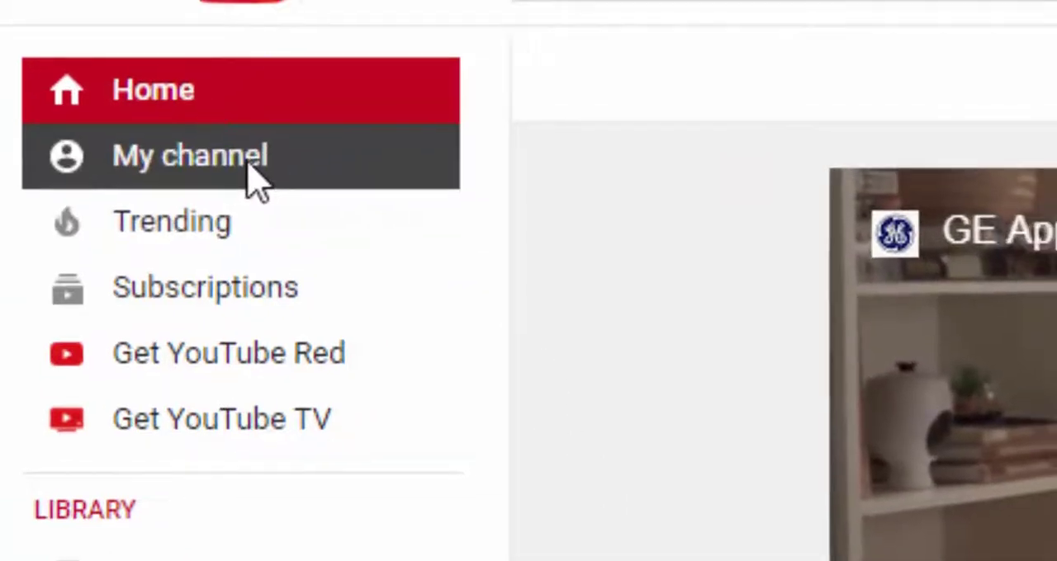
- From My channel's Video Manager, download the newest video, 'Shortcuts in a Google Drive file', as an MP4
left_click(256, 177)
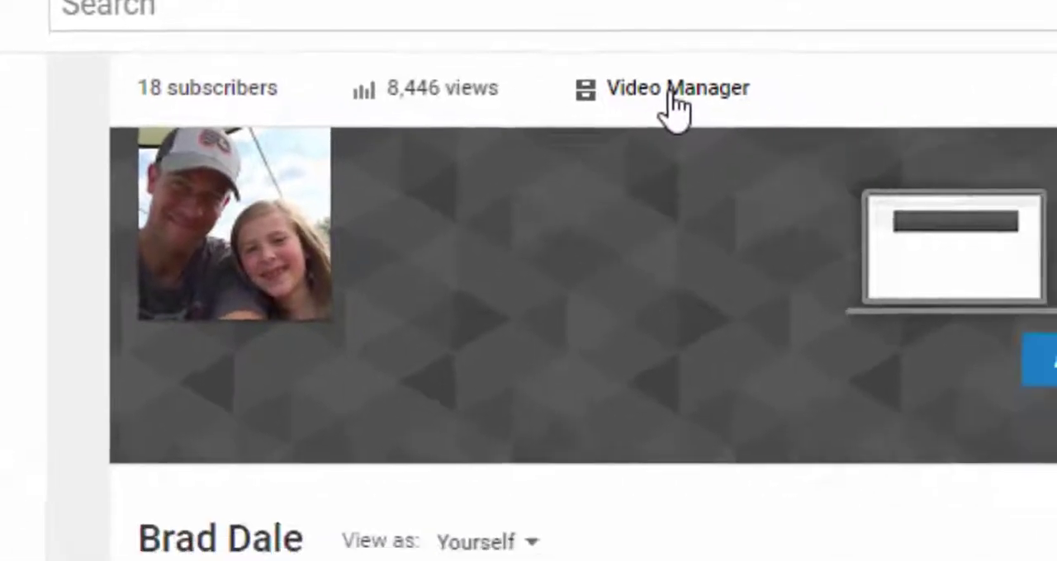
left_click(859, 159)
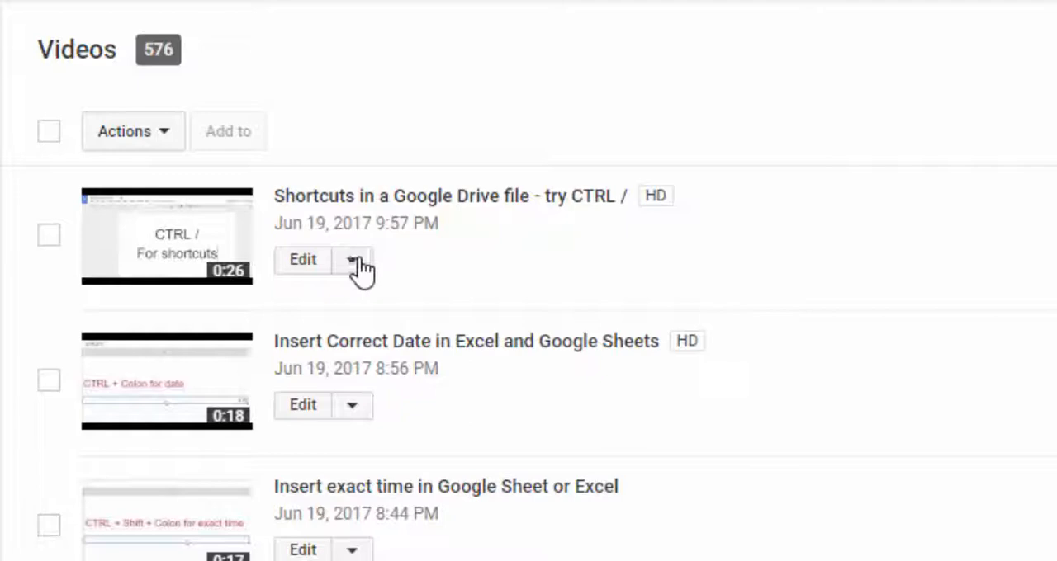
left_click(352, 261)
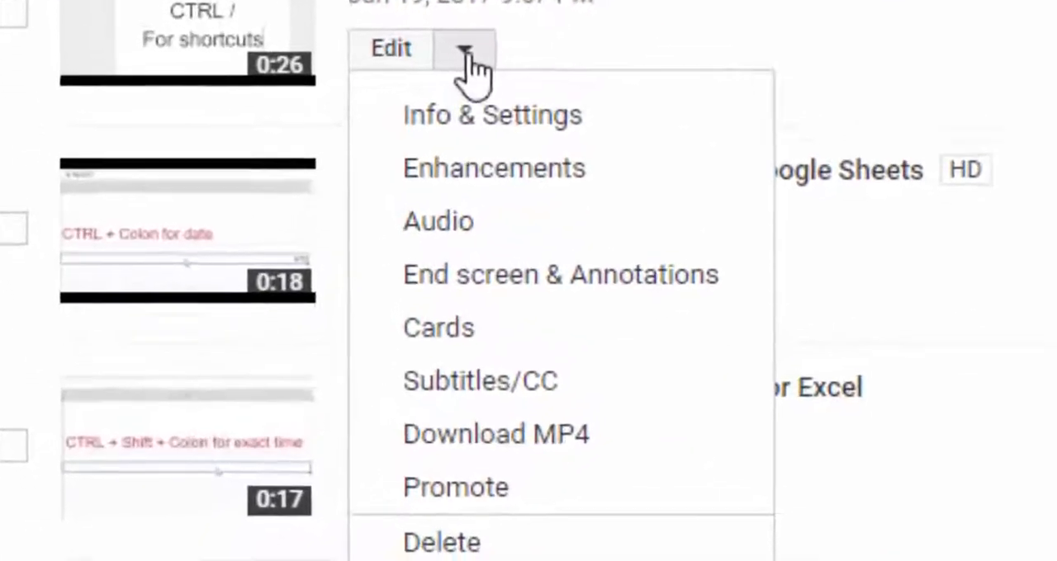
left_click(520, 422)
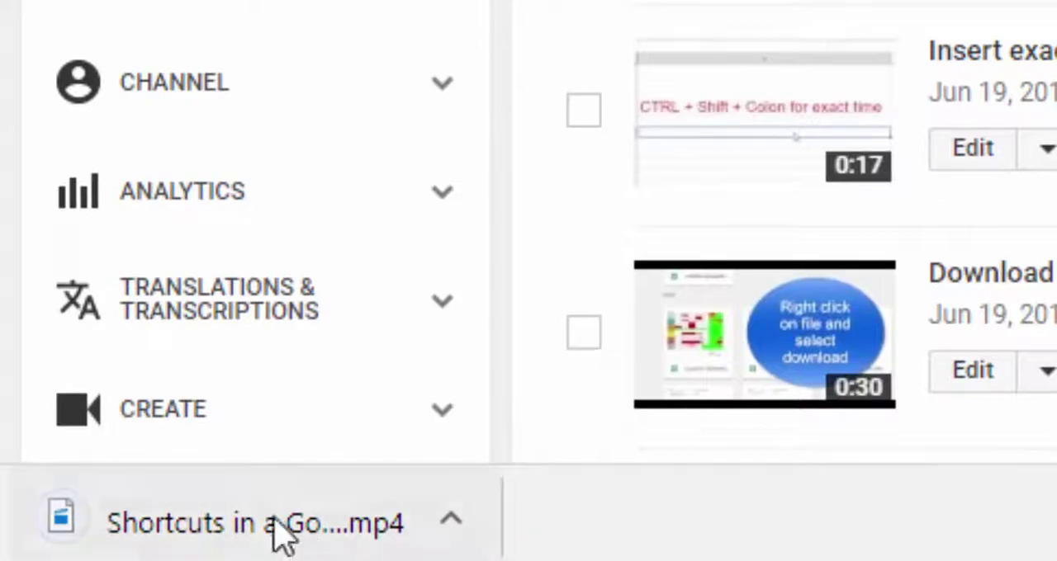
- Play the downloaded Shortcuts .mp4 from the download bar in Movies & TV, then pause it
left_click(269, 528)
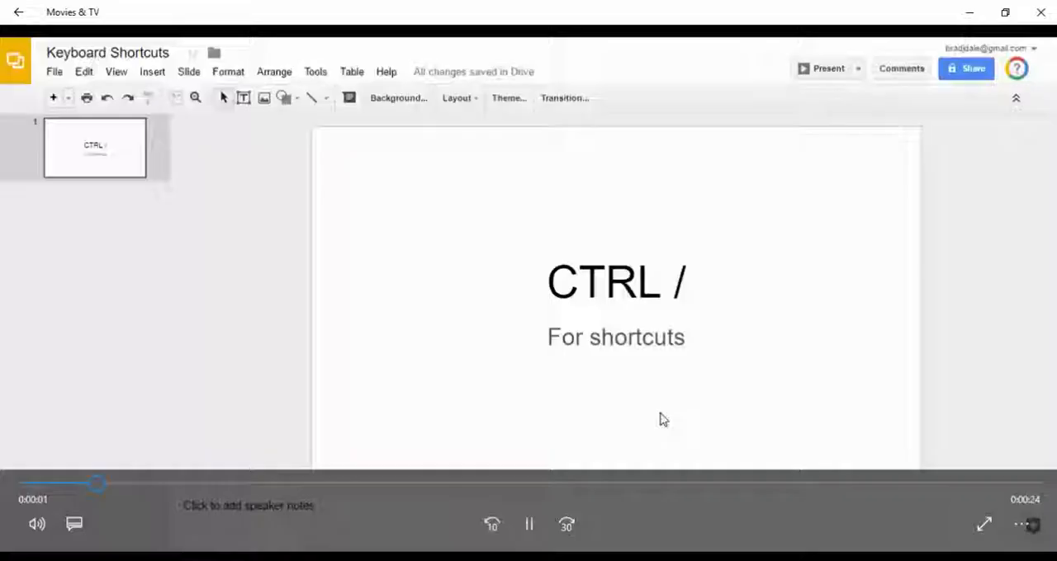
left_click(529, 524)
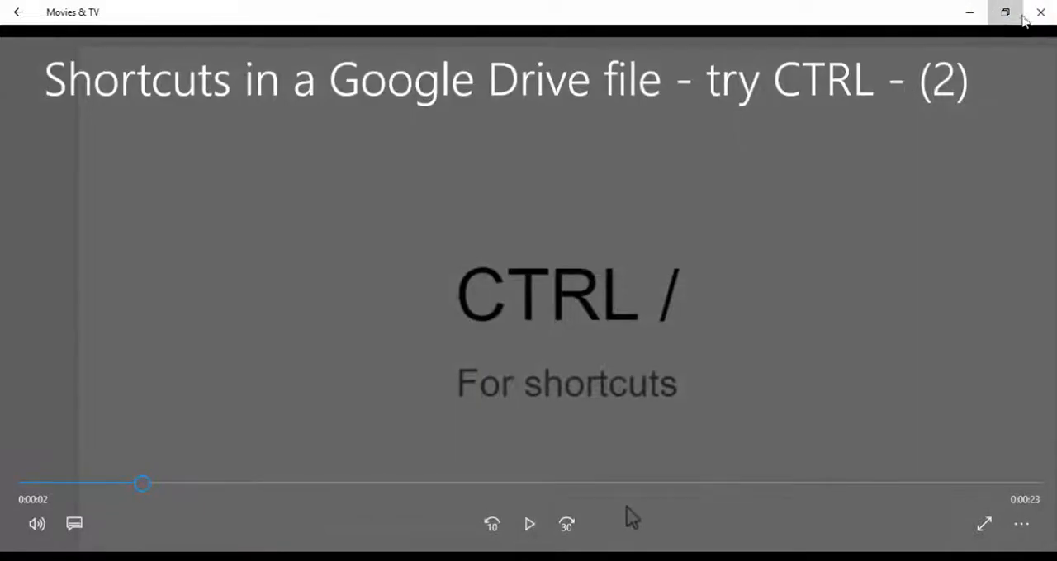
- Close Movies & TV and position the cursor before 'youtube' in the watch-page address to add 'ss'
left_click(1041, 12)
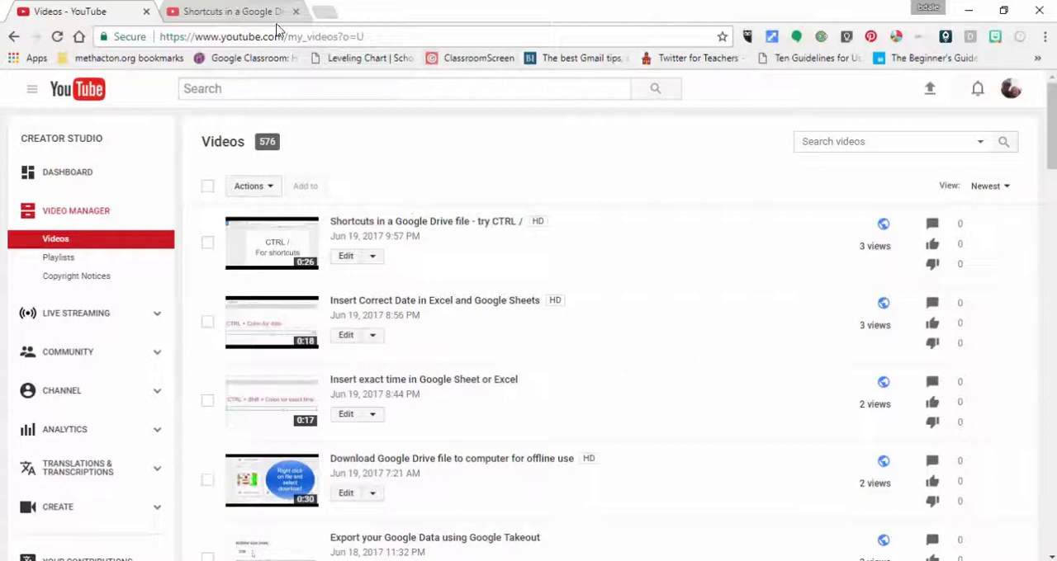
left_click(252, 13)
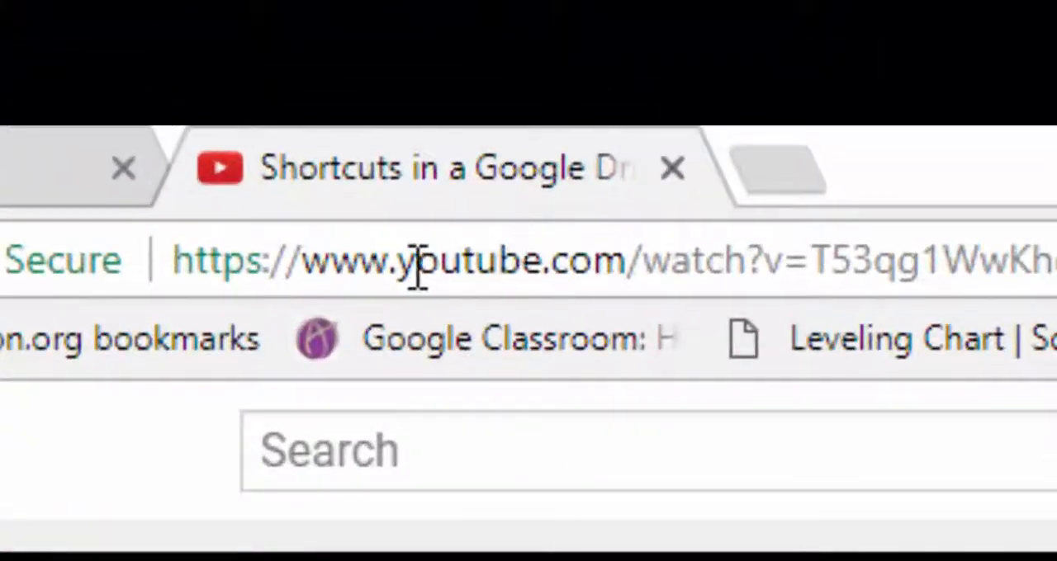
left_click(400, 266)
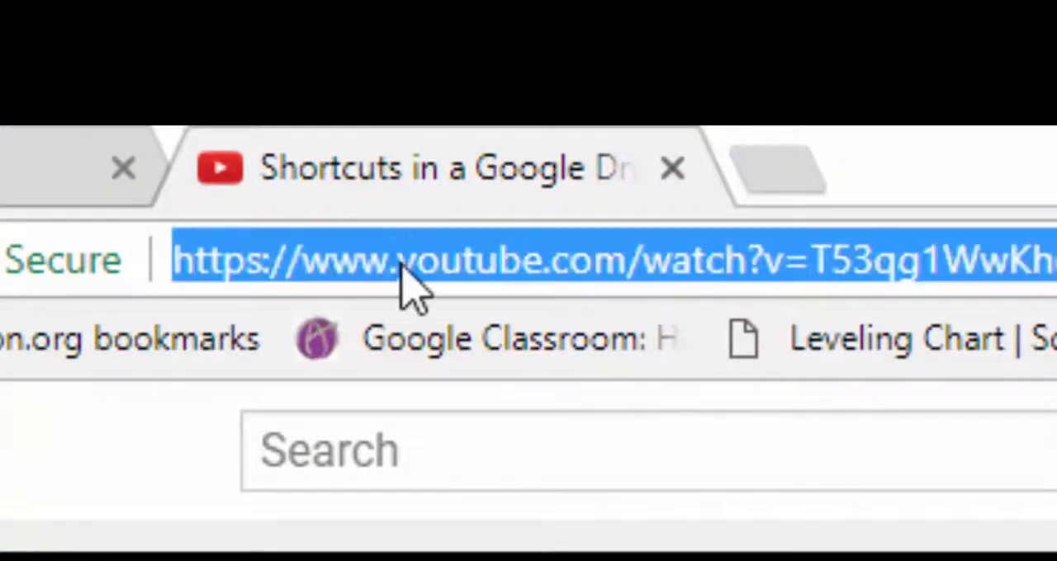
left_click(399, 264)
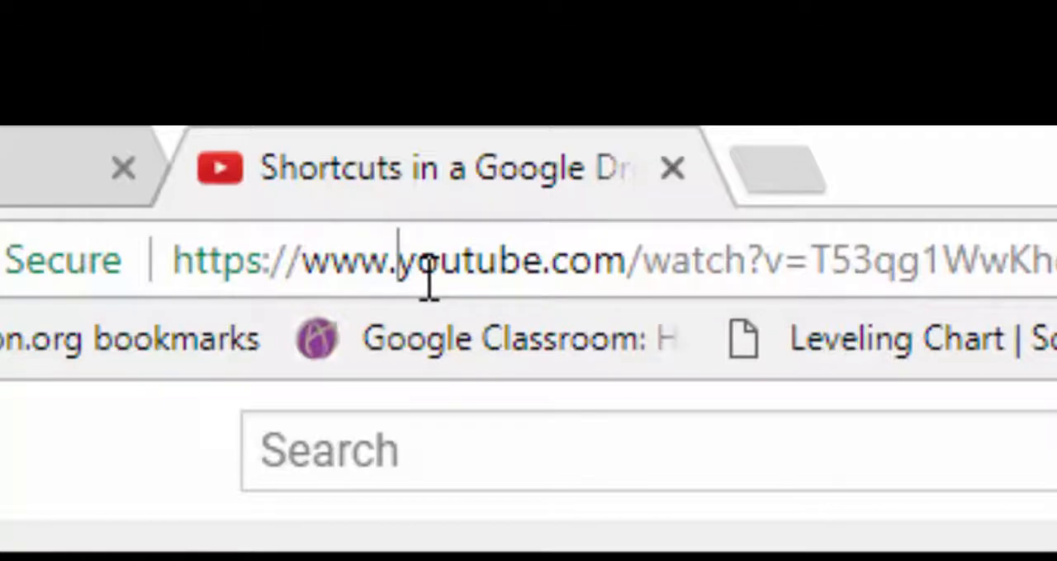
type("ss")
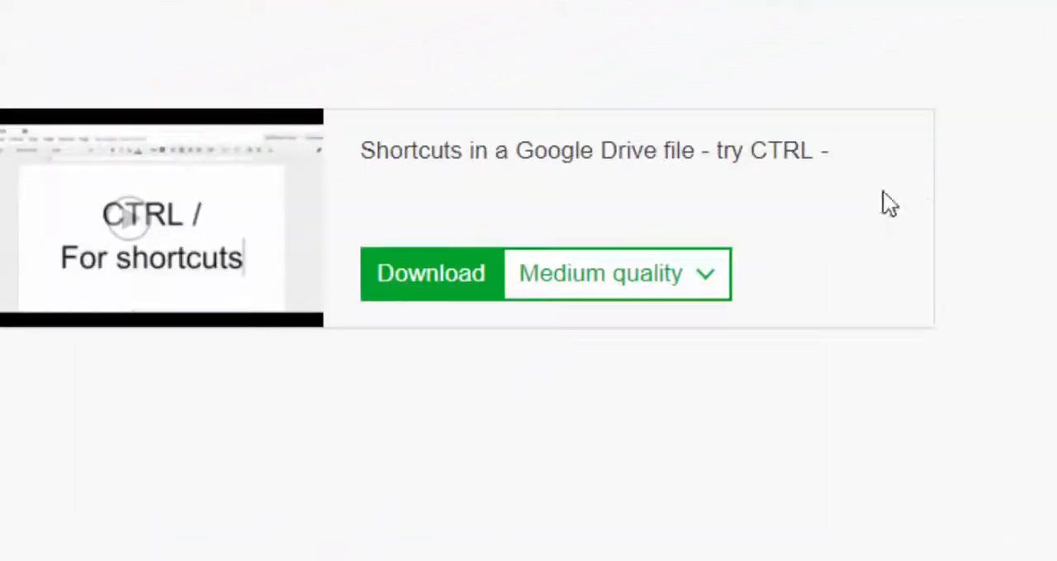
- Download the Shortcuts video from SaveFrom.net in medium-quality MP4 and play the new copy in Movies & TV
left_click(702, 291)
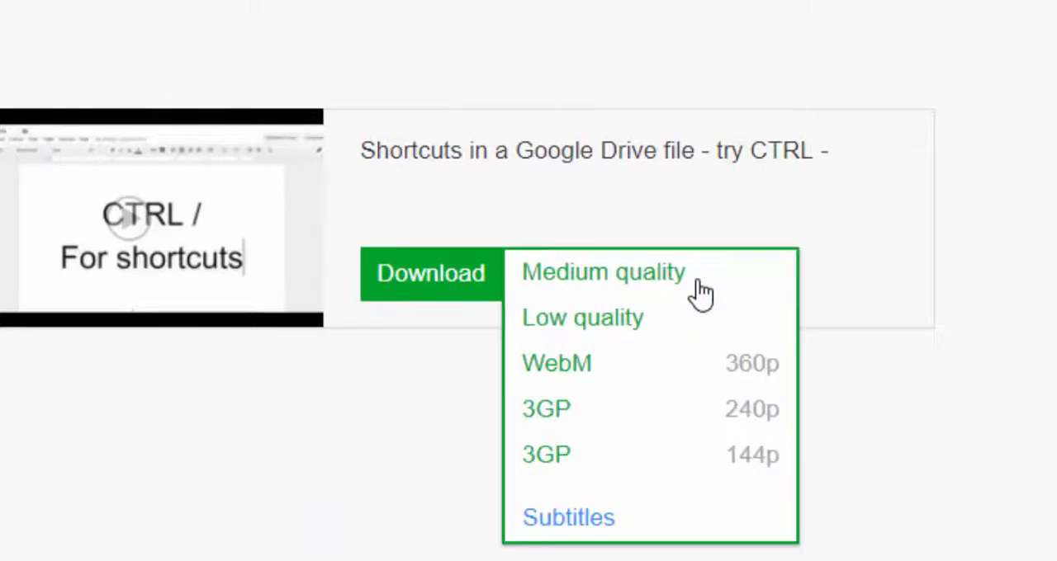
left_click(440, 271)
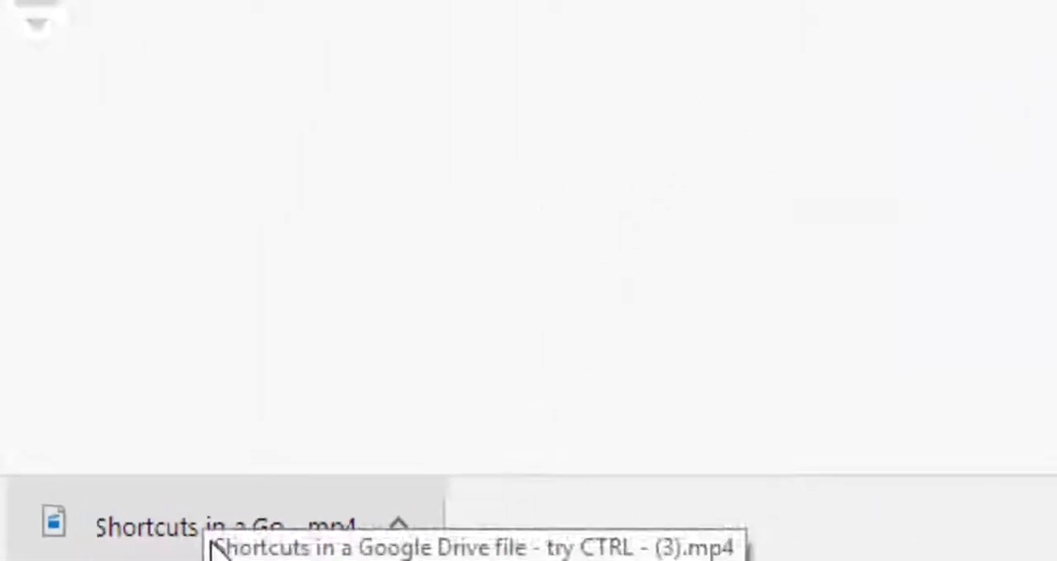
left_click(211, 548)
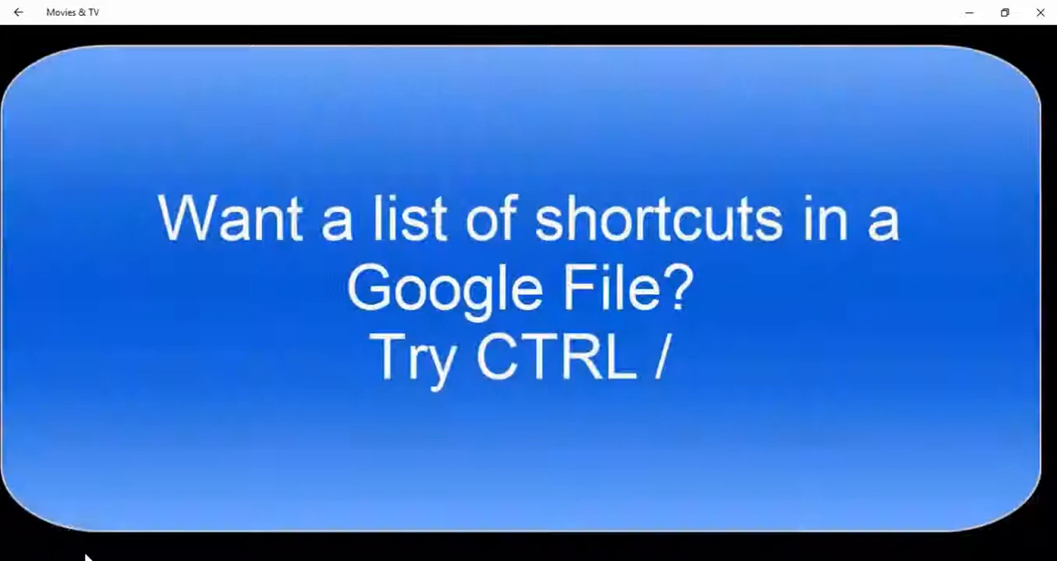